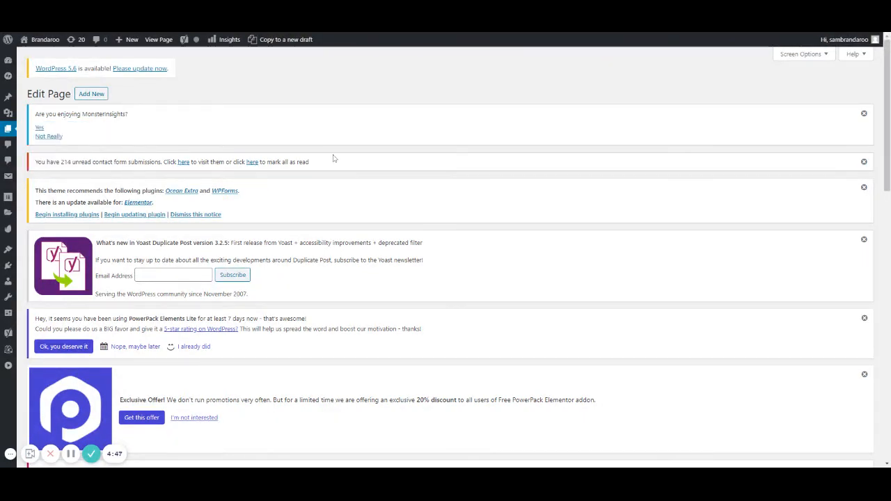
# Open the Landing Page in the Elementor editor and bring up its page settings
pyautogui.scroll(-3, 334, 158)
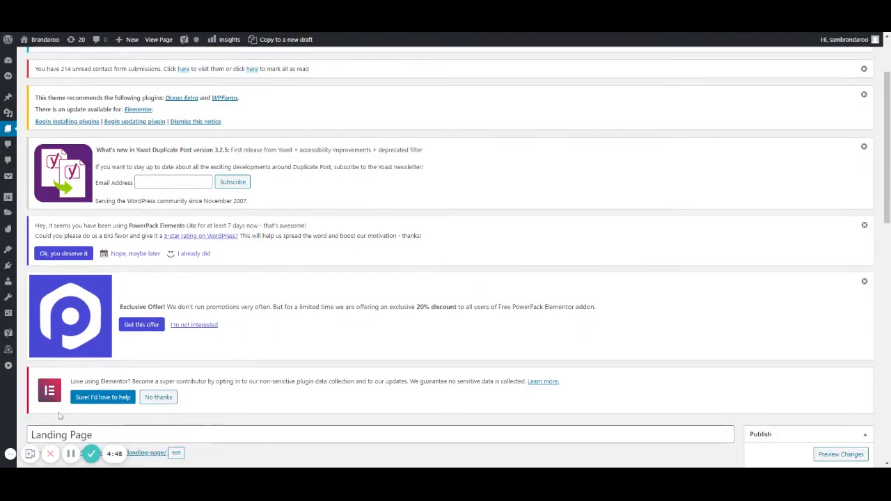
pyautogui.scroll(-5, 133, 344)
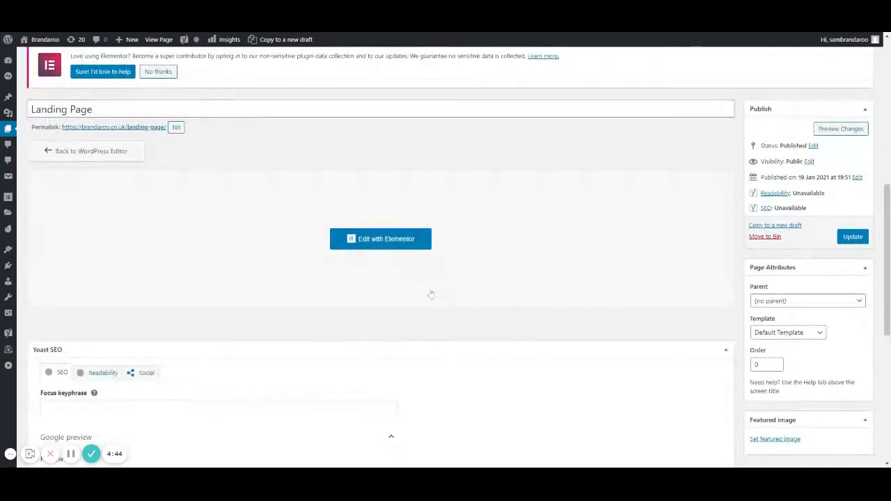
pyautogui.click(356, 236)
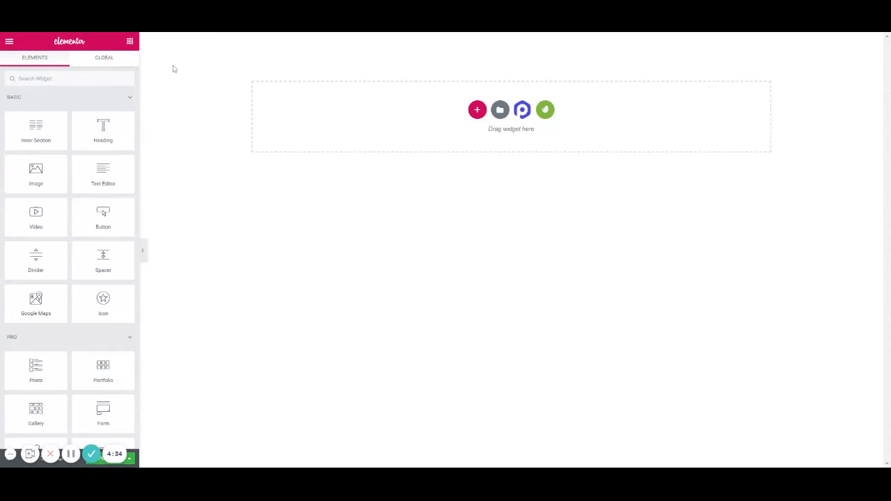
pyautogui.click(10, 456)
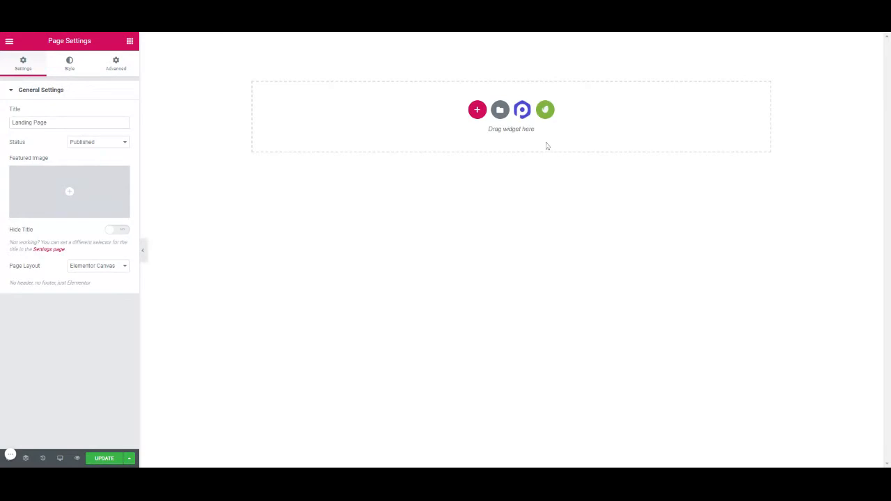
# Insert the Homepage – Restaurant page template from the template library into the empty page
pyautogui.click(500, 111)
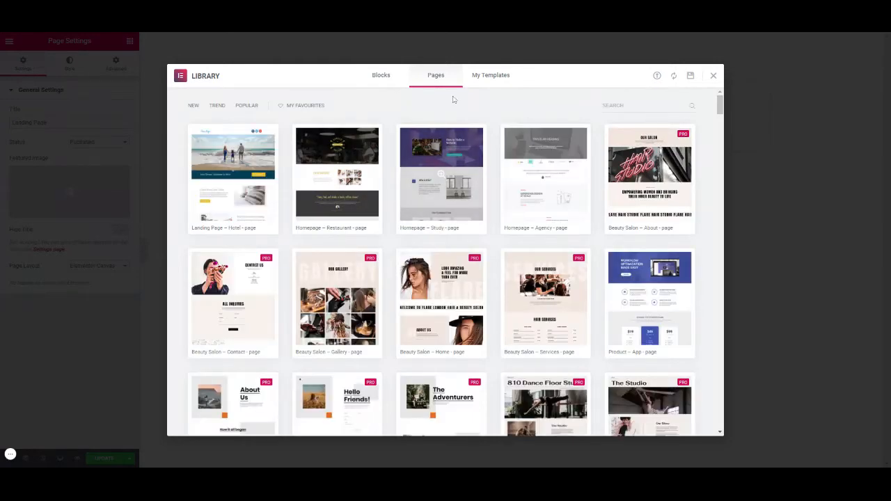
pyautogui.click(365, 145)
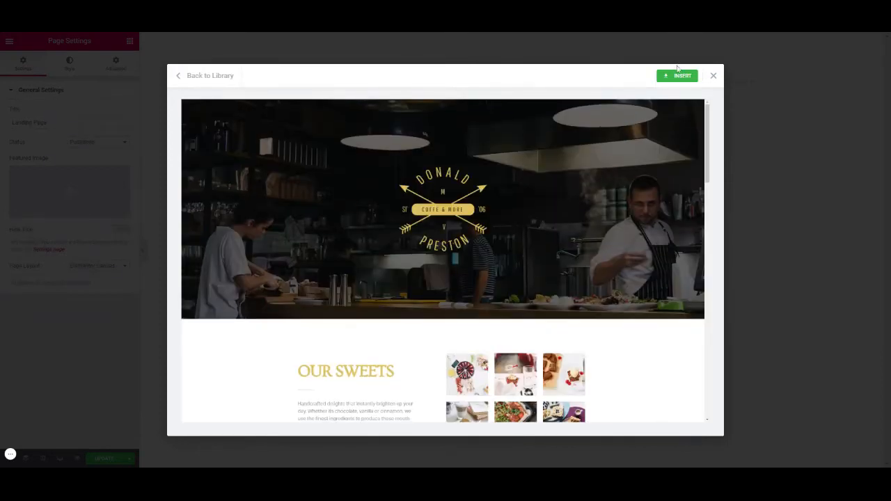
pyautogui.click(677, 78)
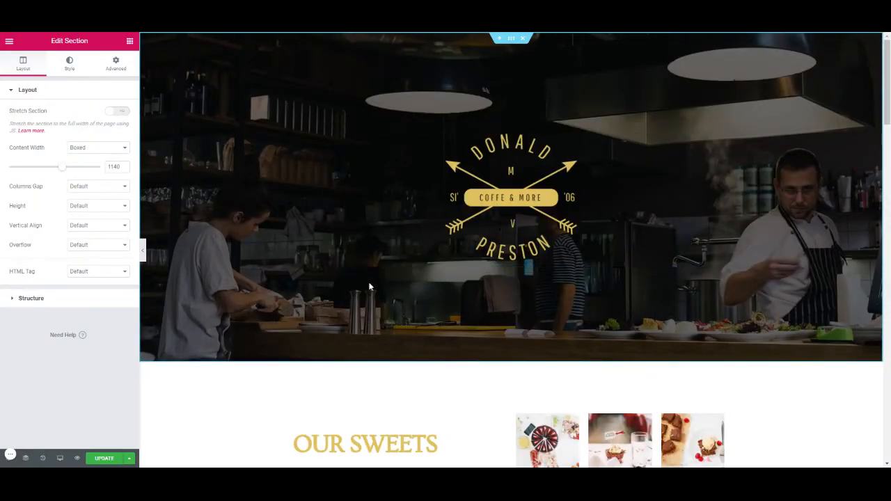
# Delete the coffee logo image from the hero section over the kitchen photo
pyautogui.scroll(-3, 260, 360)
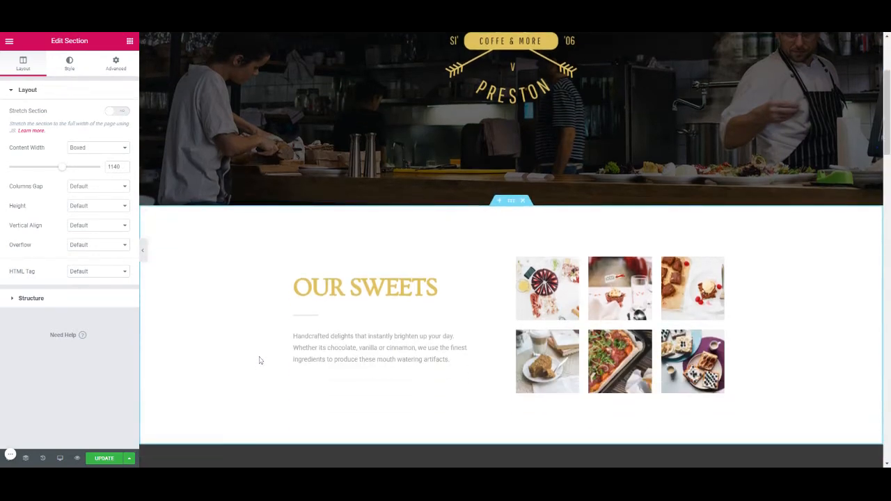
pyautogui.scroll(-4, 365, 346)
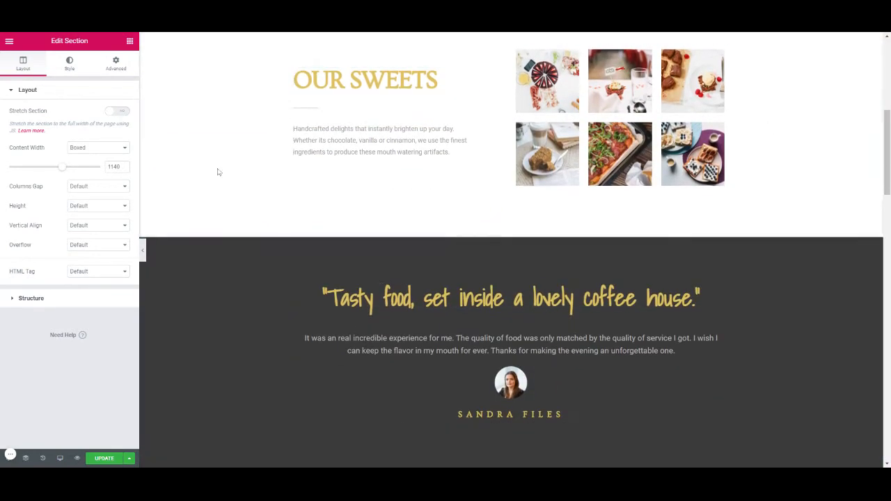
pyautogui.scroll(4, 554, 386)
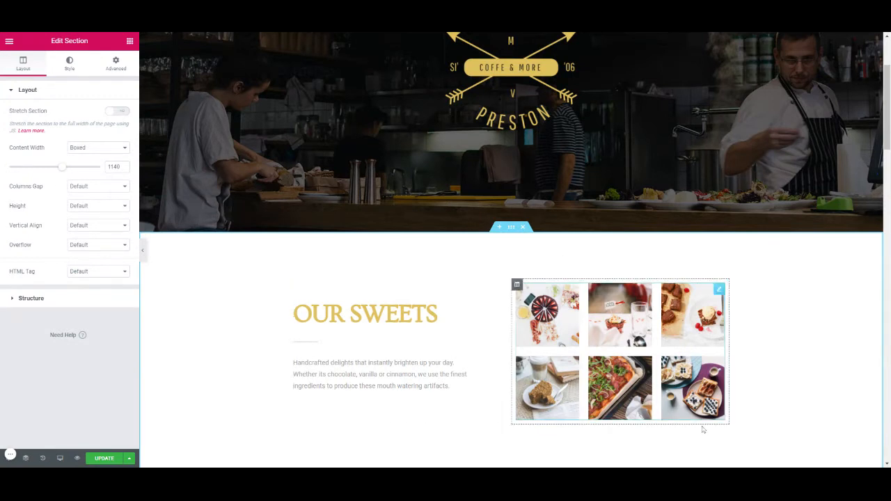
pyautogui.scroll(-1, 644, 292)
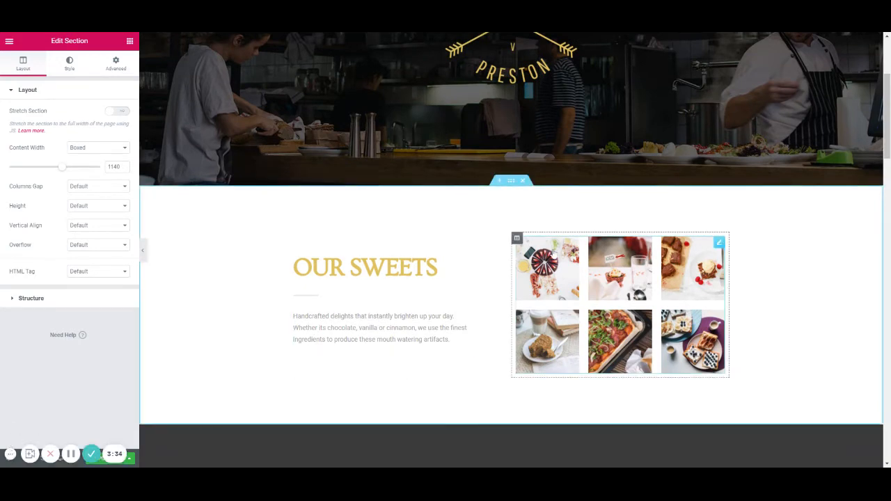
pyautogui.scroll(3, 545, 327)
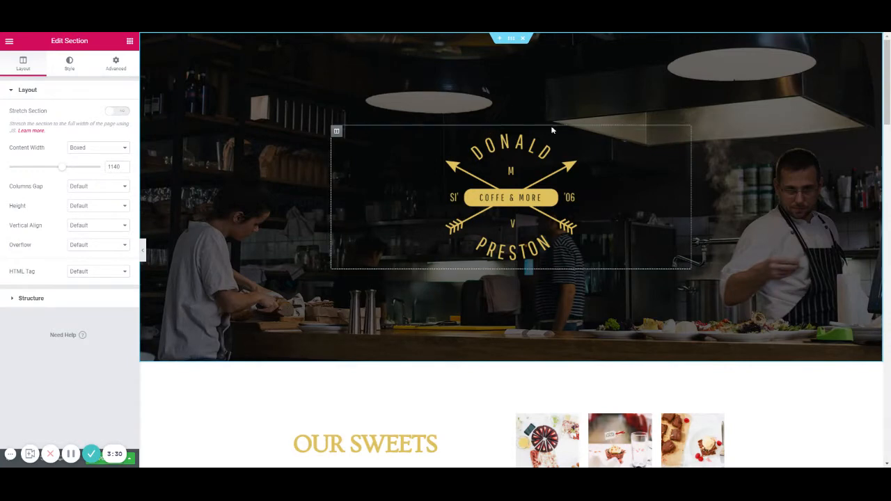
pyautogui.rightClick(504, 194)
pyautogui.click(538, 320)
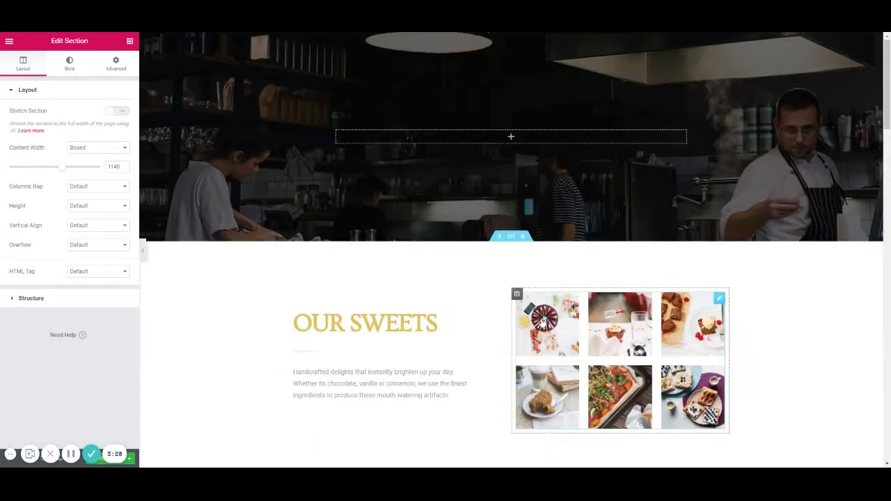
# Add a Heading widget to the hero section's empty column with the title "Free Gift Voucher?"
pyautogui.click(129, 41)
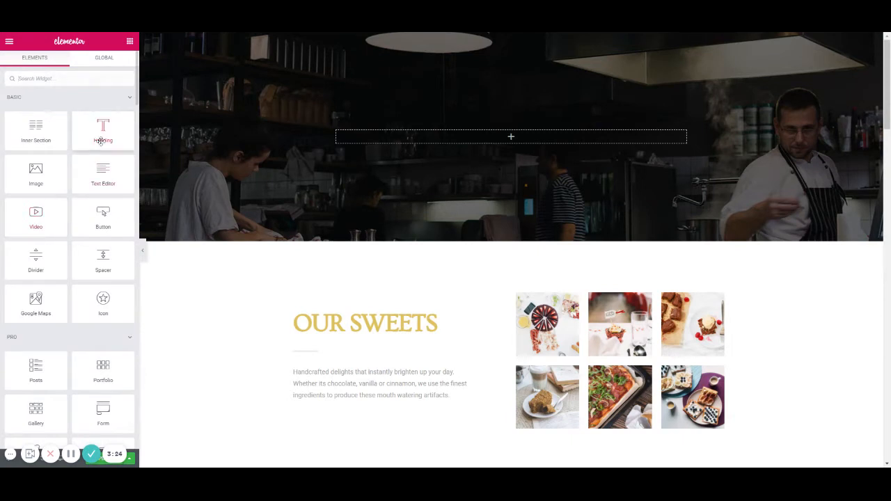
pyautogui.moveTo(102, 137); pyautogui.dragTo(511, 136)
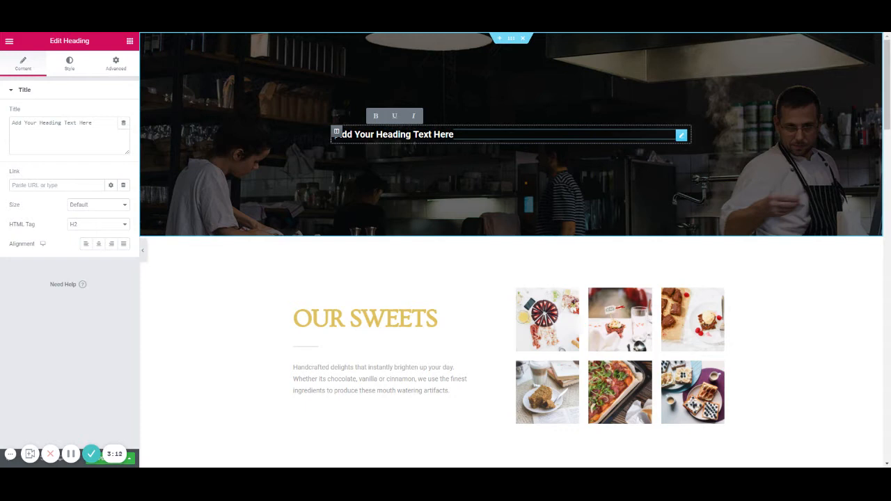
pyautogui.hotkey('ctrl', 'a')
pyautogui.press('BackSpace')
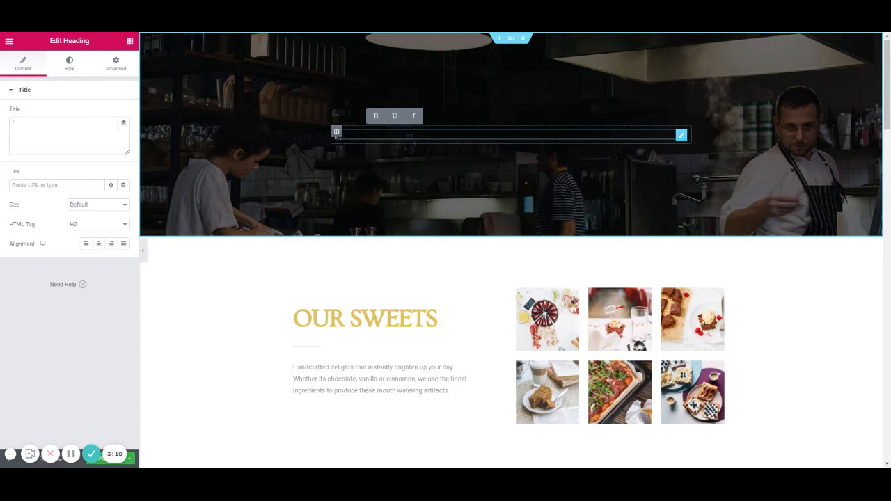
pyautogui.write('Free Gift')
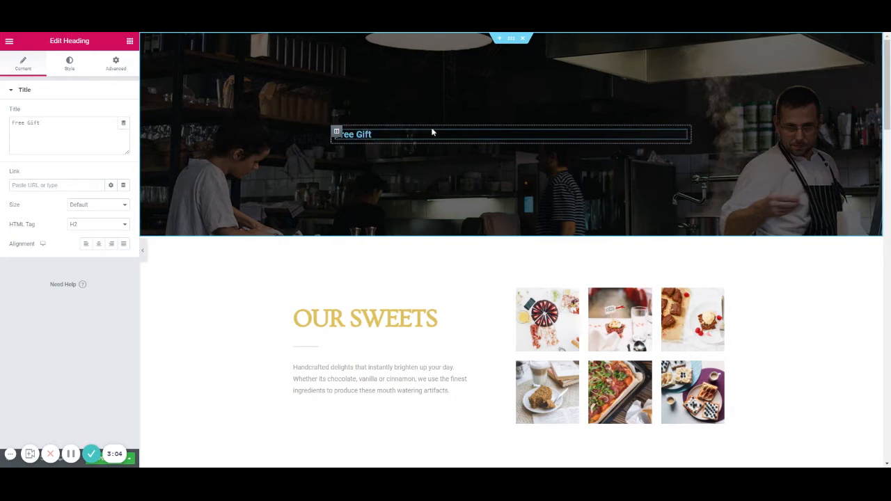
pyautogui.write(' Voucher?')
# Set the "Free Gift Voucher?" heading's text colour to white and its font size to 48 px
pyautogui.click(67, 60)
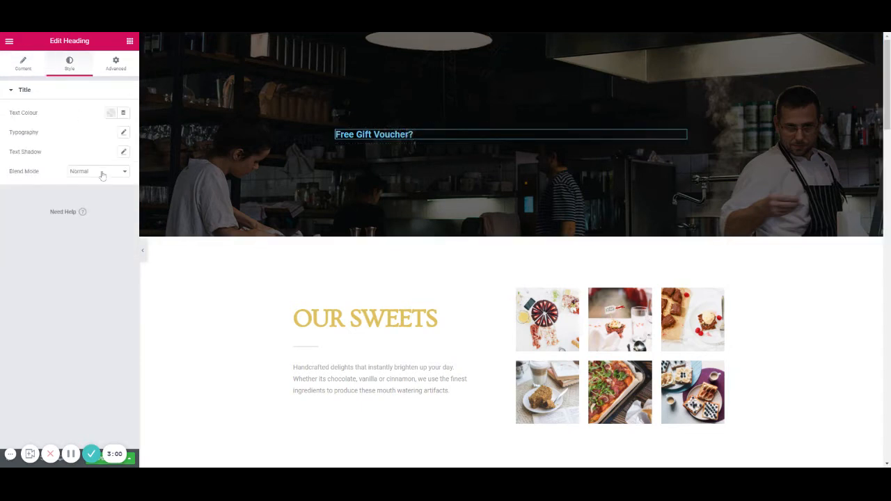
pyautogui.click(115, 113)
pyautogui.click(151, 134)
pyautogui.click(92, 98)
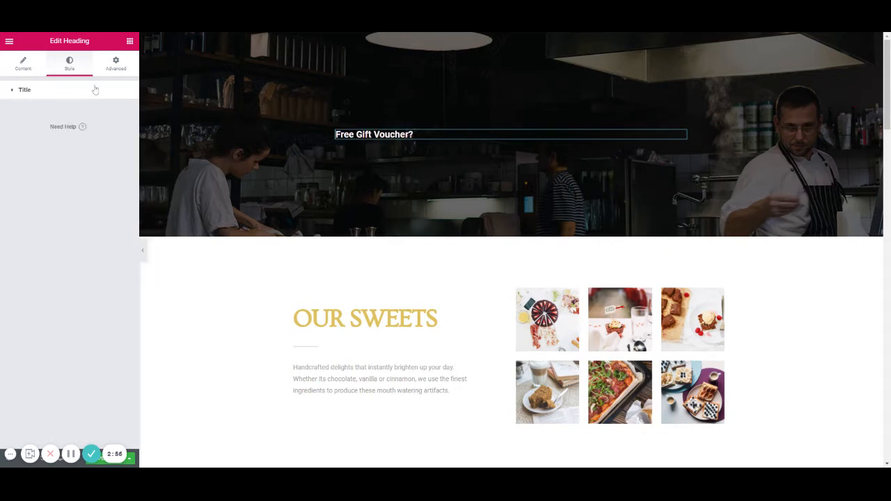
pyautogui.click(123, 132)
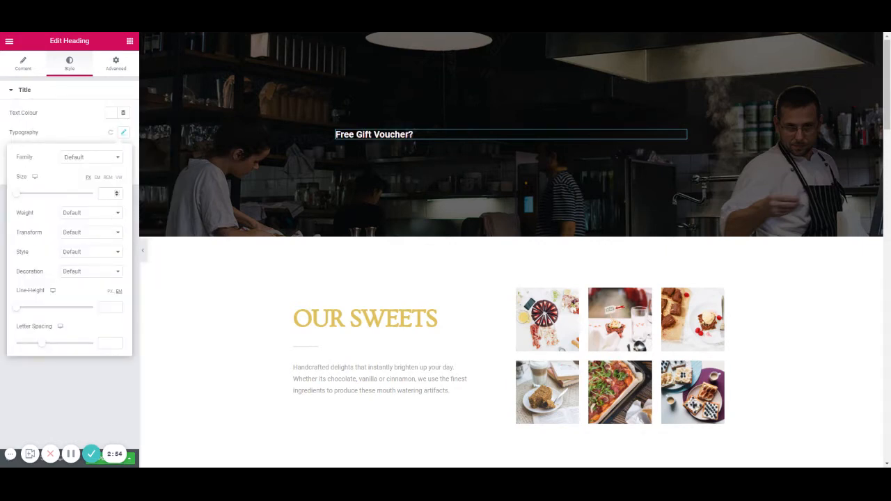
pyautogui.click(117, 192)
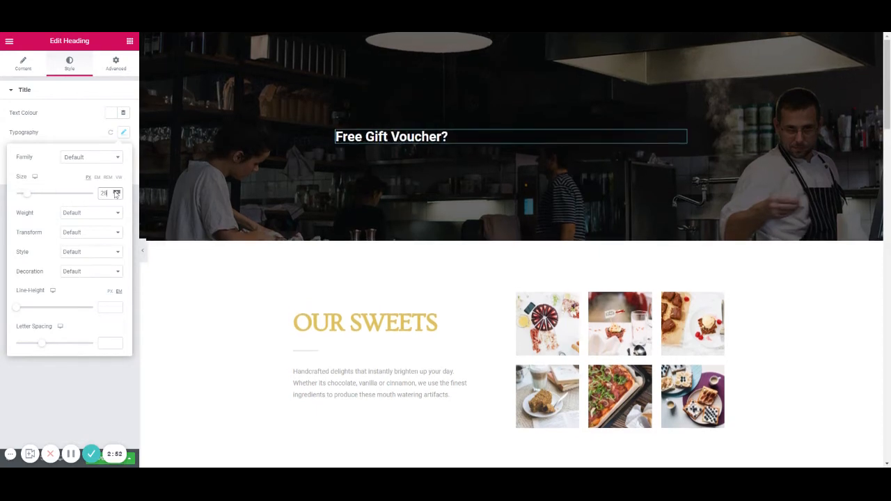
pyautogui.click(92, 126)
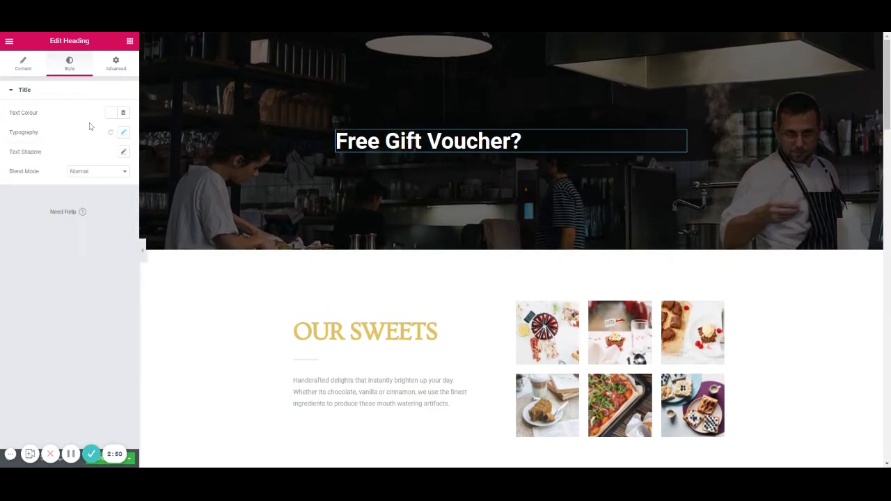
# Try the Abril Fatface and Alfa Slab One font families on the hero heading
pyautogui.click(124, 133)
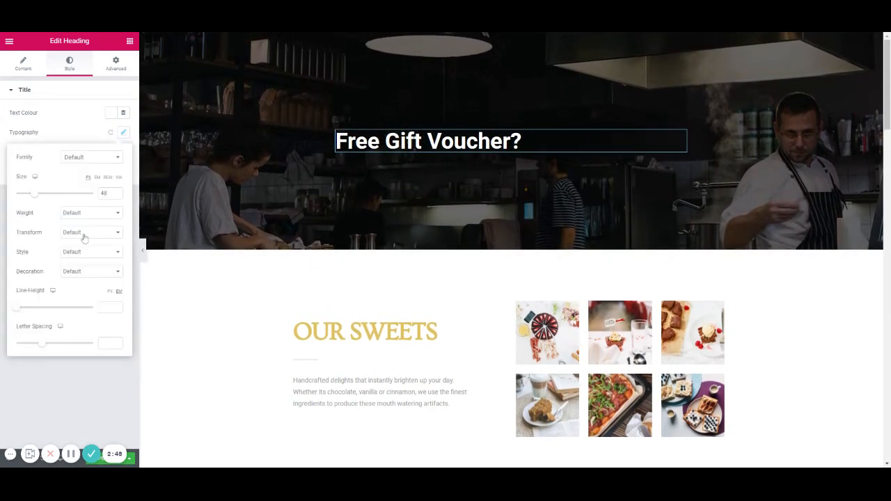
pyautogui.click(95, 160)
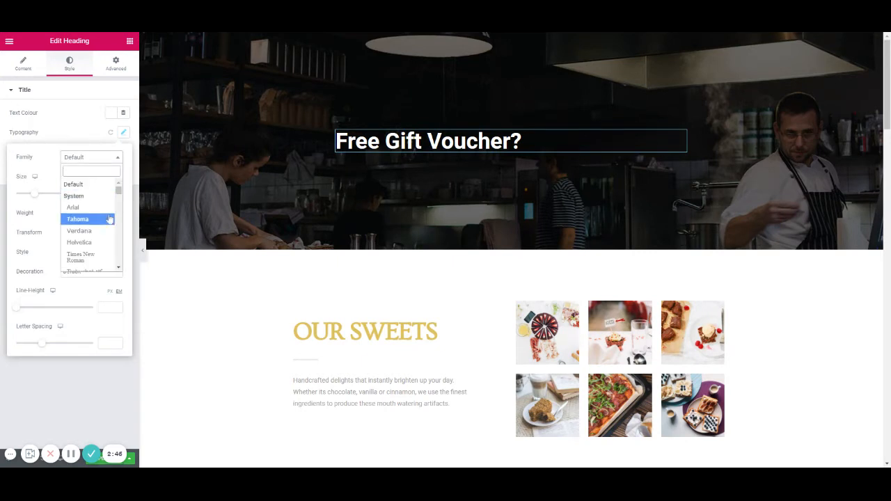
pyautogui.scroll(-5, 104, 221)
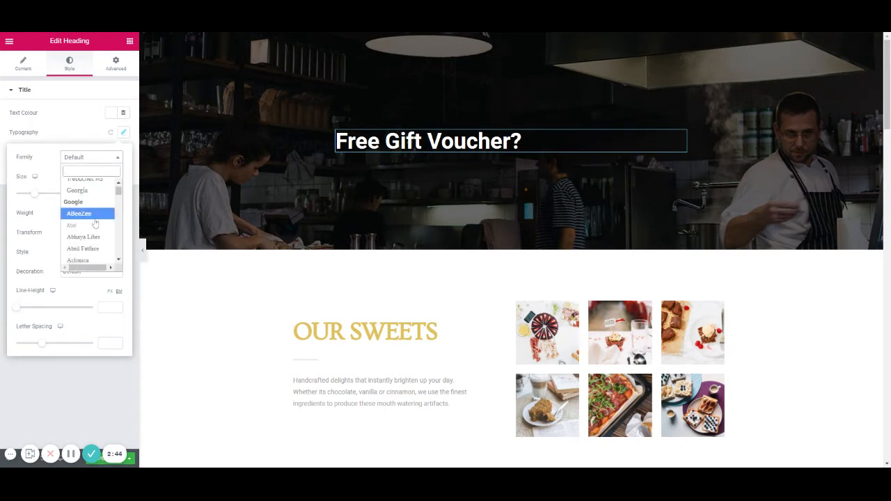
pyautogui.click(89, 249)
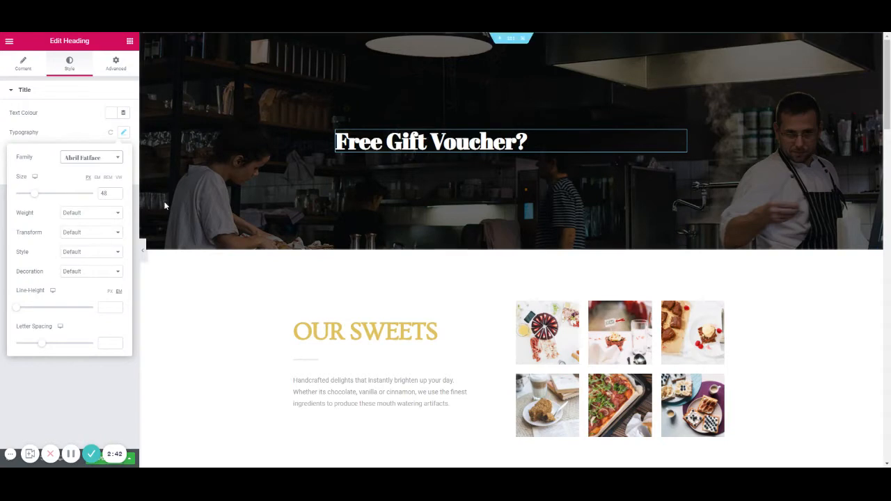
pyautogui.click(102, 158)
pyautogui.scroll(-3, 98, 234)
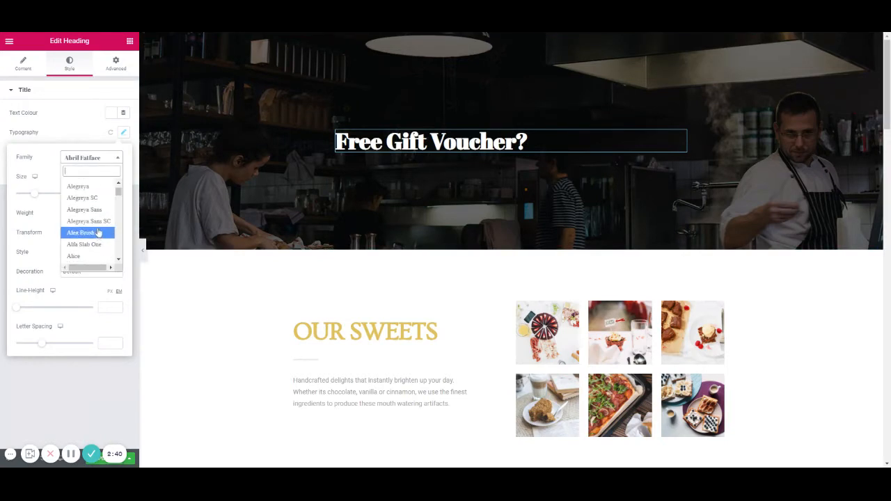
pyautogui.click(98, 244)
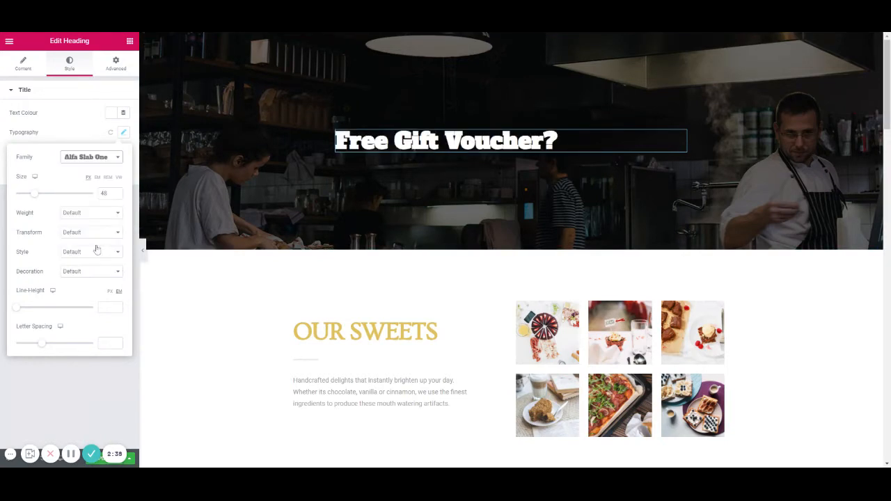
# Set the hero heading's font family to Antic and align the heading to the centre
pyautogui.click(102, 159)
pyautogui.scroll(-2, 104, 240)
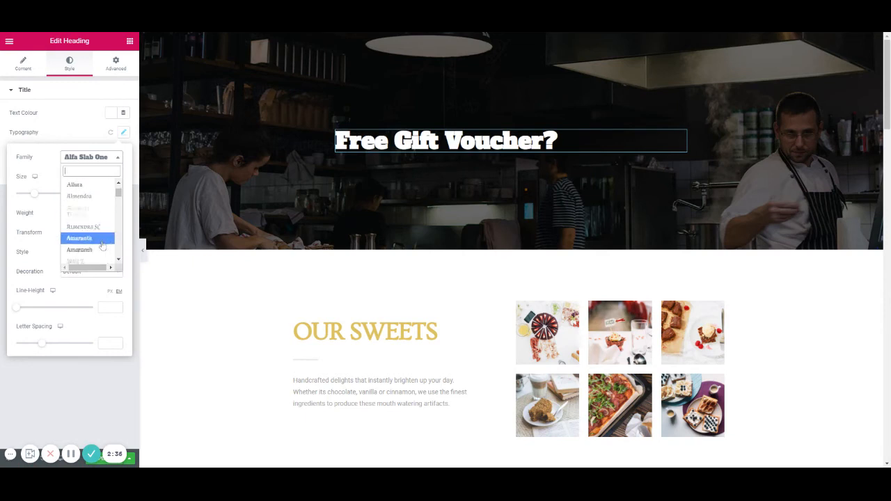
pyautogui.scroll(-2, 101, 243)
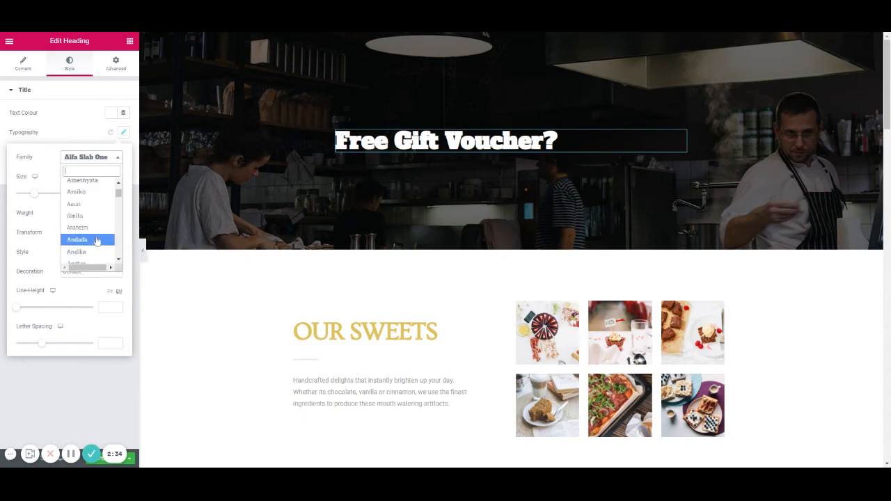
pyautogui.scroll(-2, 96, 237)
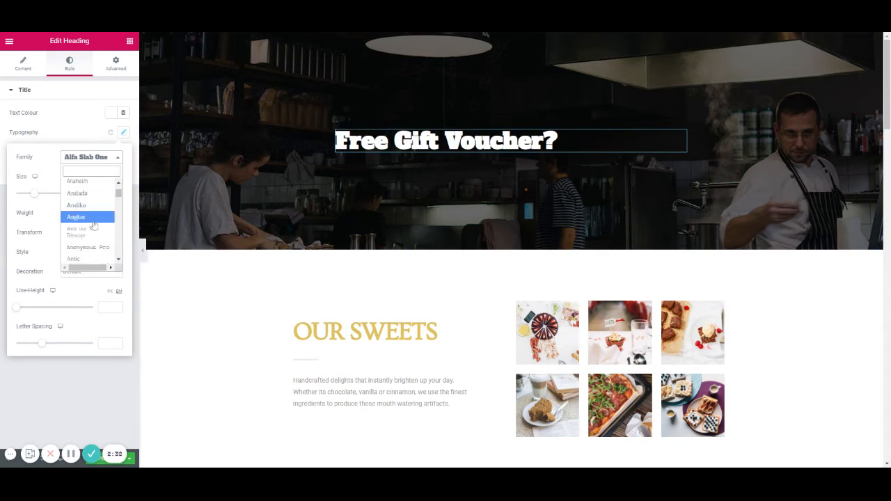
pyautogui.scroll(-1, 100, 230)
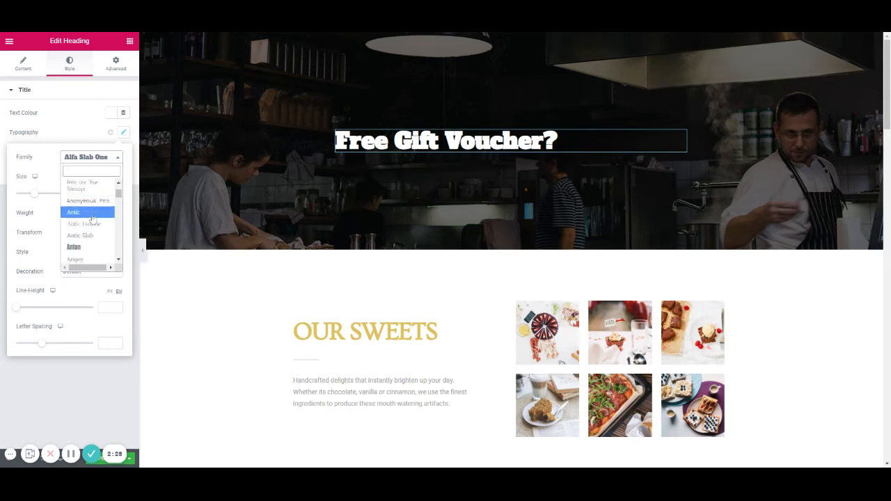
pyautogui.click(86, 215)
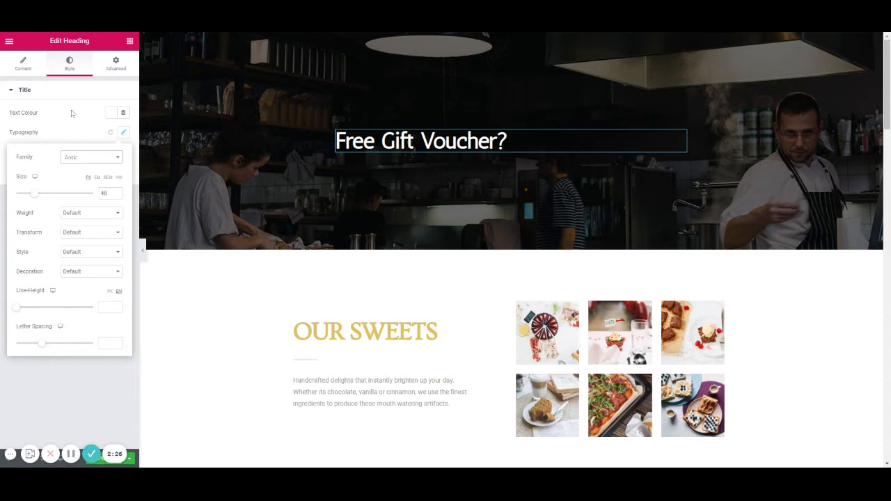
pyautogui.click(33, 66)
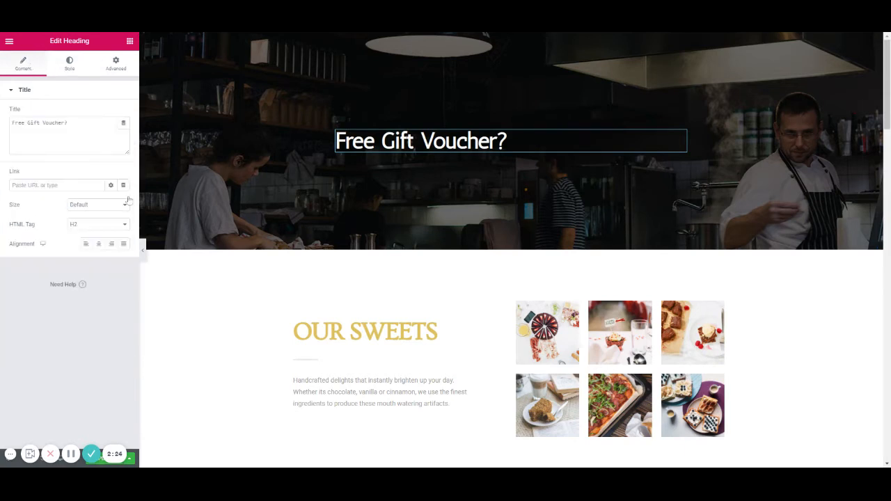
pyautogui.click(98, 244)
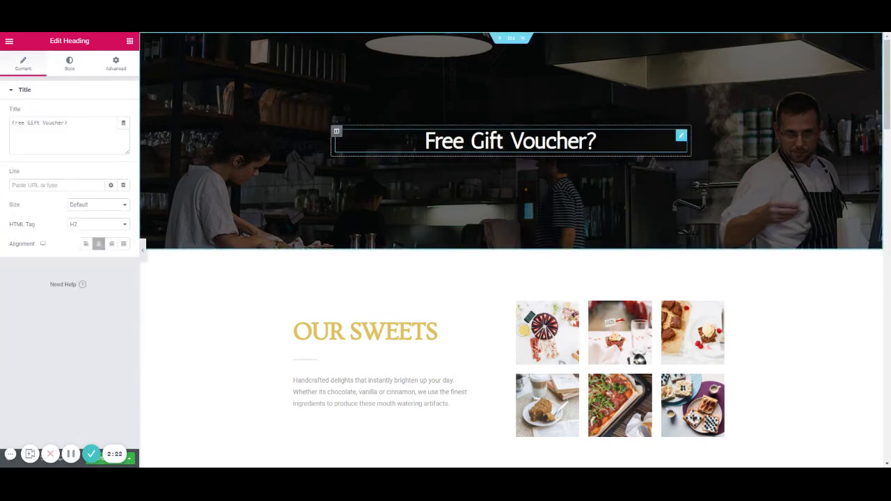
# Add a Text Editor widget below the hero heading reading "Claim your free gift voucher by signing up to our newsletter"
pyautogui.click(130, 41)
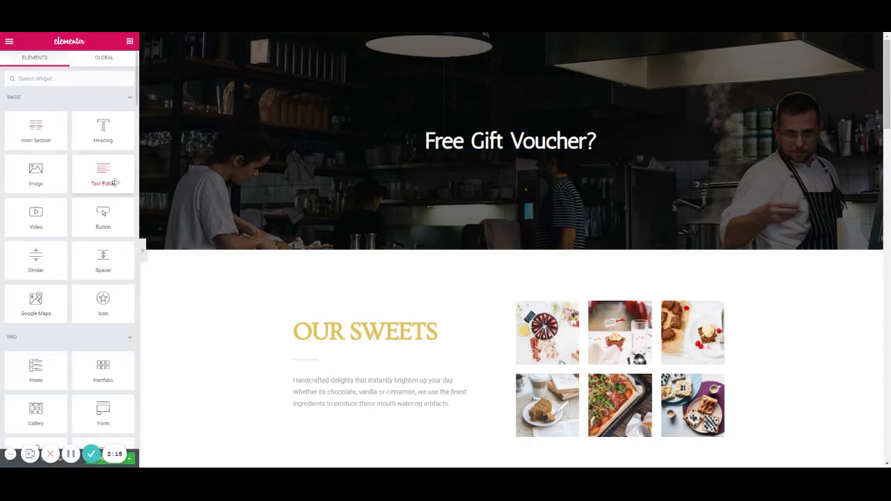
pyautogui.moveTo(115, 183); pyautogui.dragTo(467, 168)
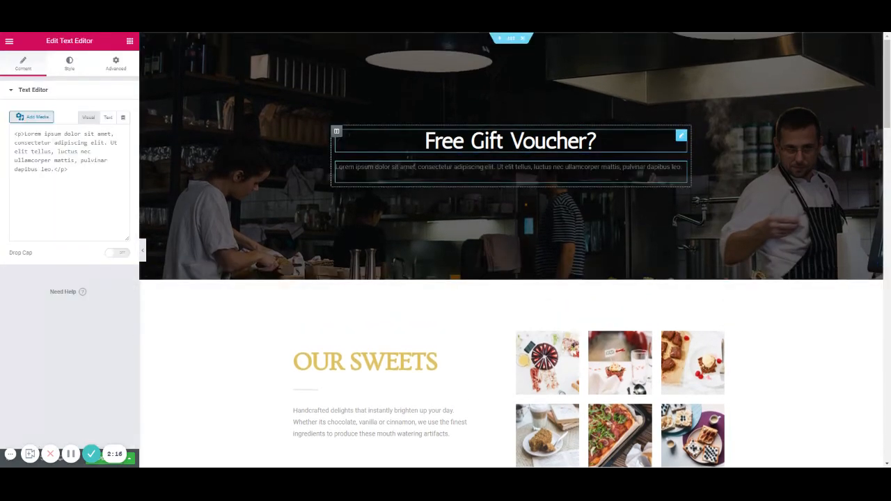
pyautogui.click(466, 168)
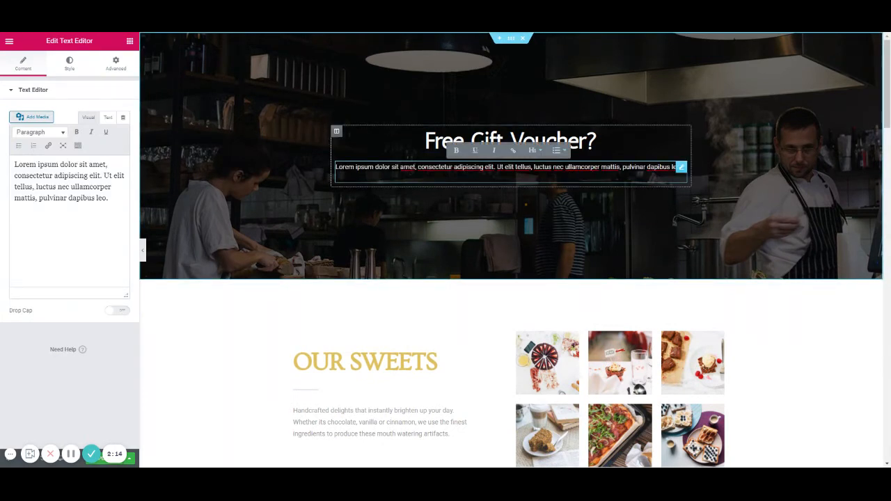
pyautogui.hotkey('ctrl', 'a')
pyautogui.write('Claim ')
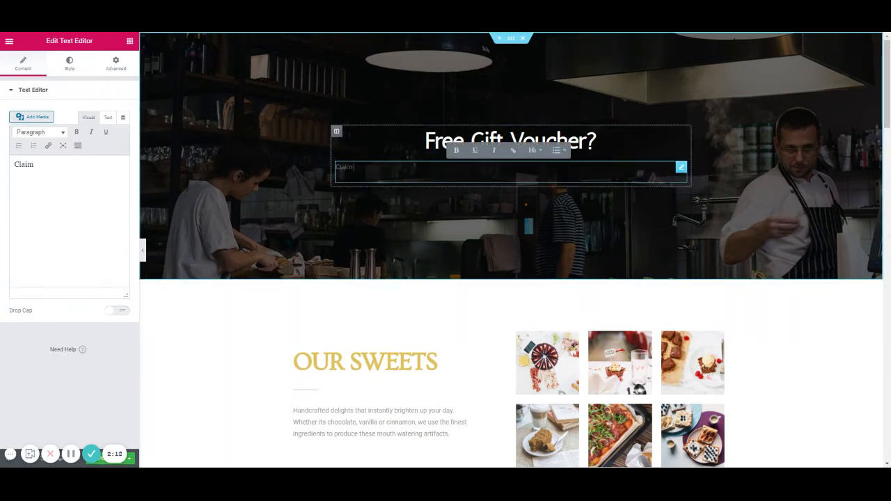
pyautogui.write('your fre')
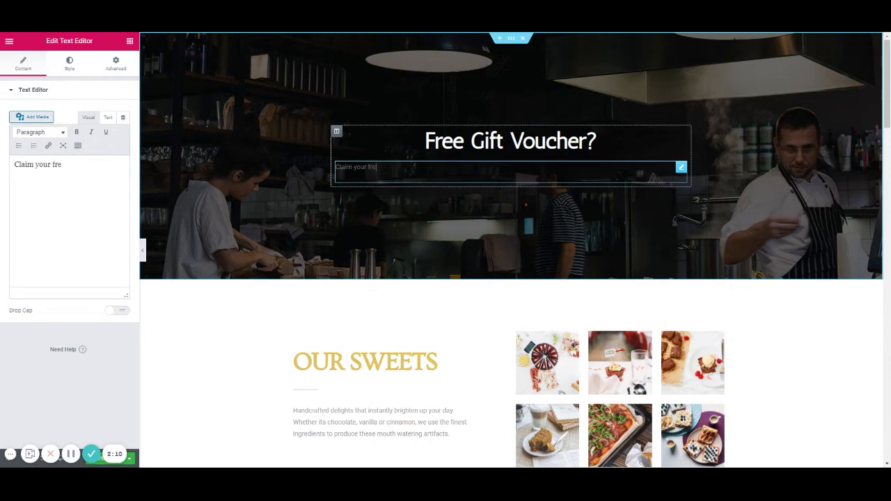
pyautogui.write('e gift voucher by signin')
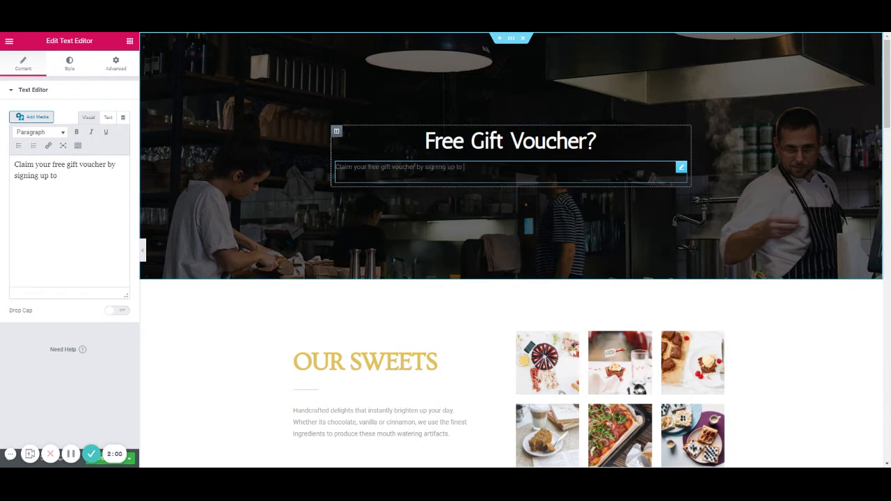
pyautogui.write('g up to our newsletter')
# Centre the hero section's newsletter text and set its text colour to white (#FFFFFF)
pyautogui.click(69, 63)
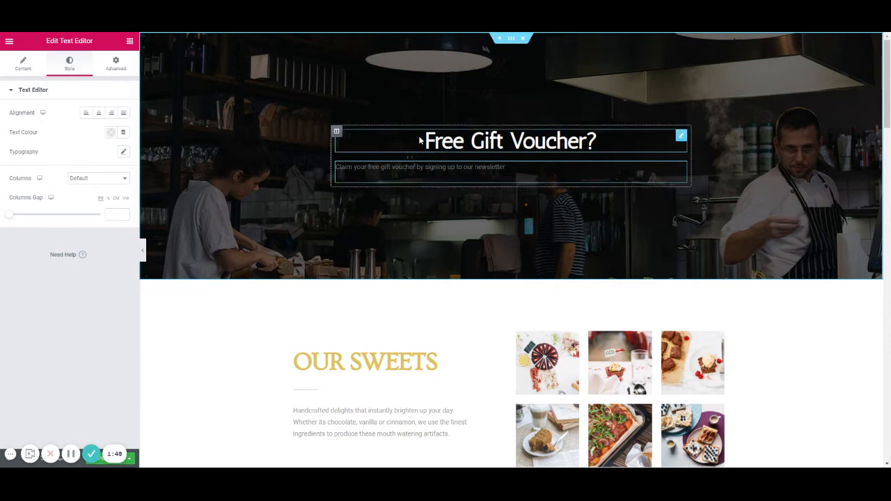
pyautogui.click(99, 112)
pyautogui.click(123, 152)
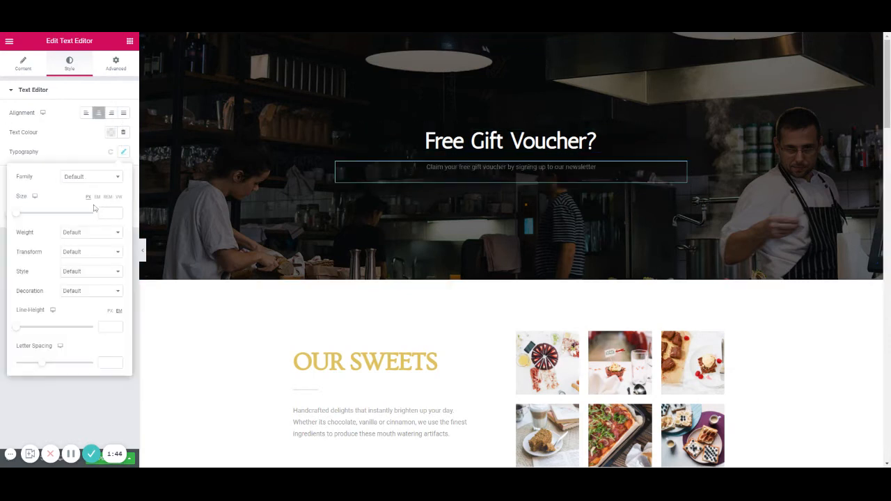
pyautogui.click(111, 132)
pyautogui.click(152, 155)
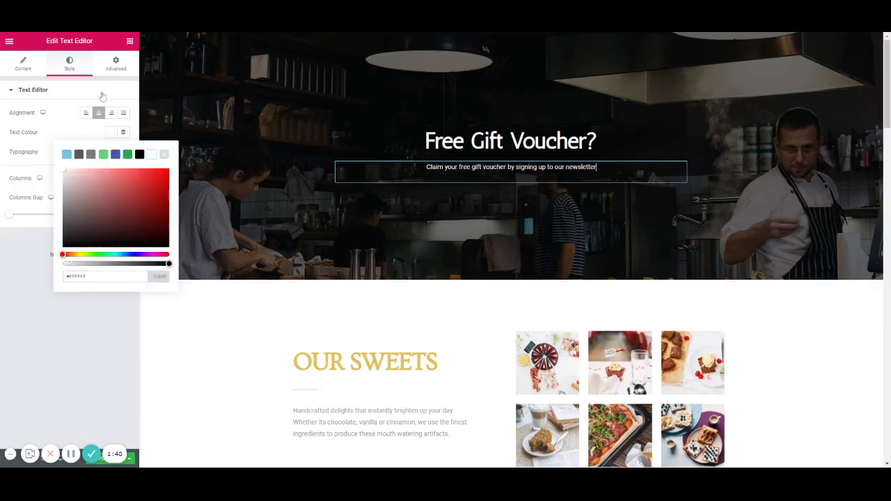
pyautogui.scroll(-2, 487, 249)
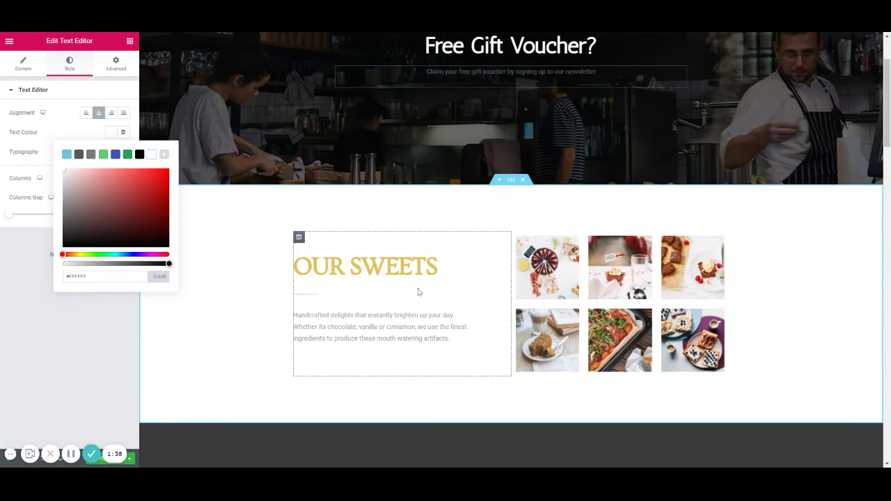
pyautogui.click(27, 358)
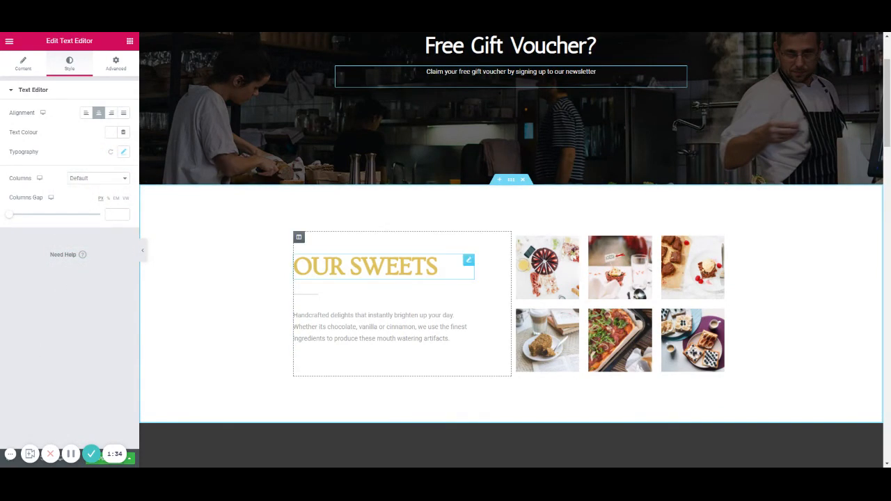
# Examine the Our Sweets heading, its image gallery and the testimonial and breakfast sections further down the page
pyautogui.click(365, 266)
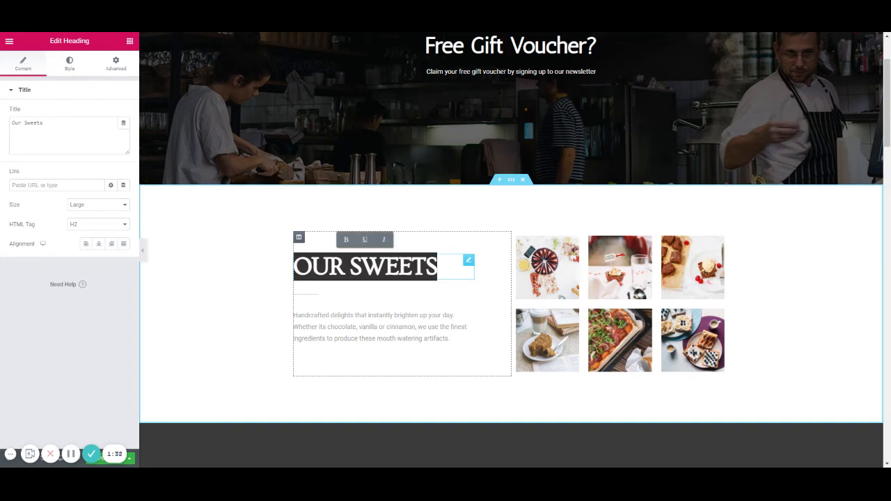
pyautogui.click(594, 252)
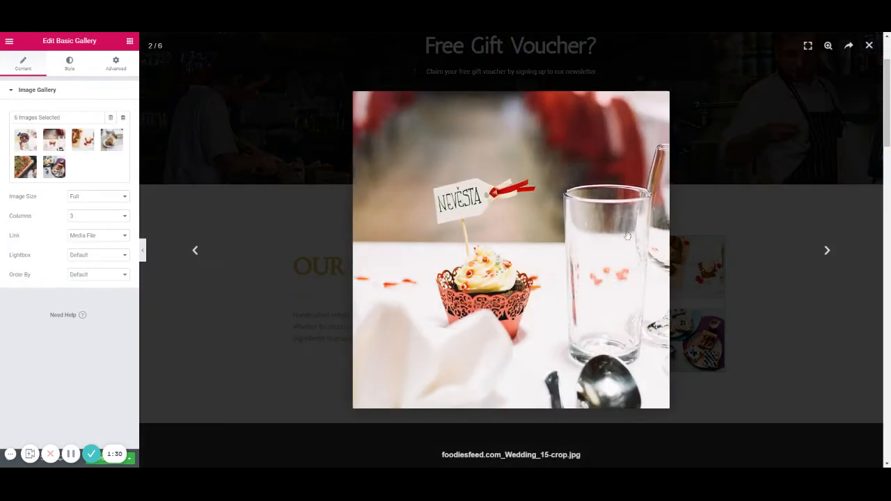
pyautogui.click(869, 46)
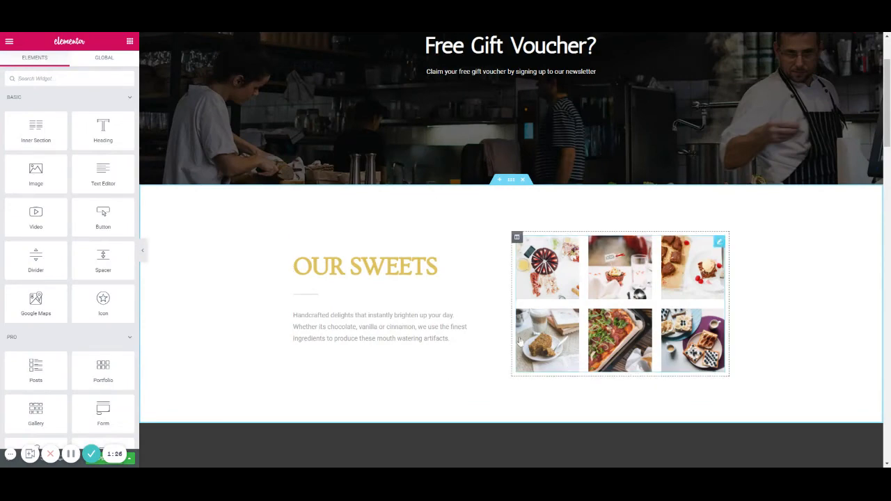
pyautogui.scroll(-4, 651, 282)
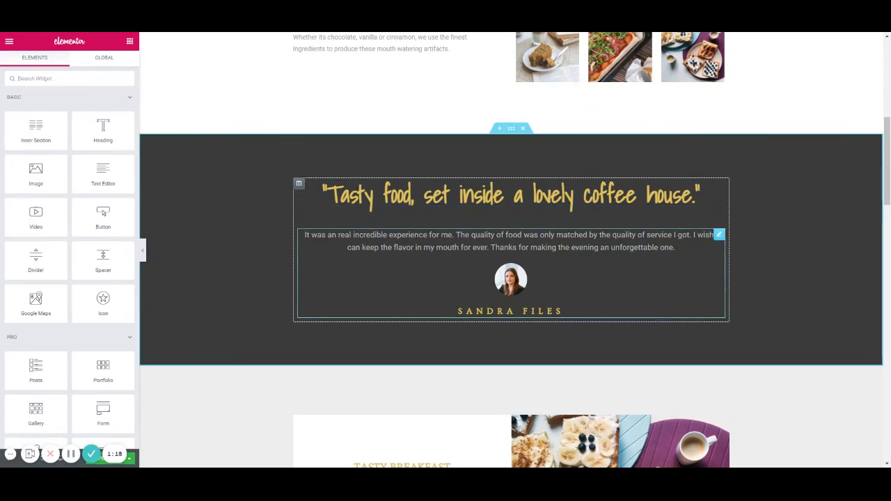
pyautogui.scroll(-8, 494, 261)
pyautogui.scroll(4, 494, 261)
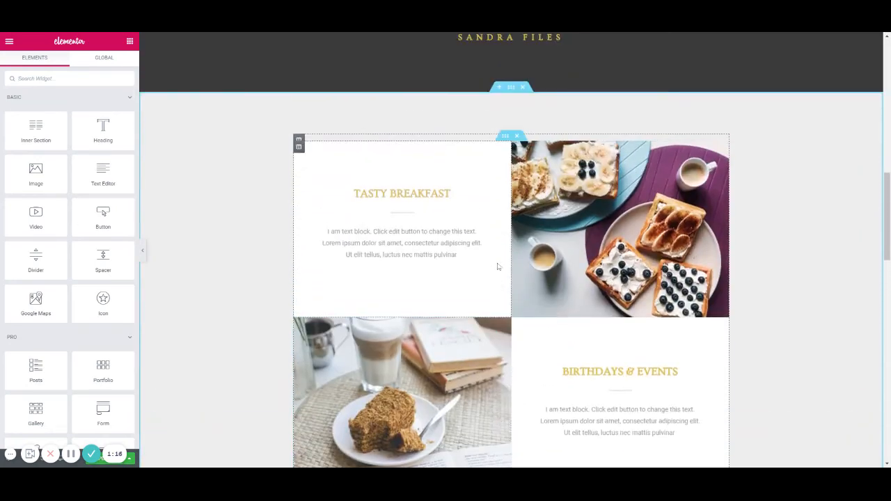
# Add a Form widget above the image gallery in the Our Sweets section and delete the gallery
pyautogui.scroll(8, 498, 267)
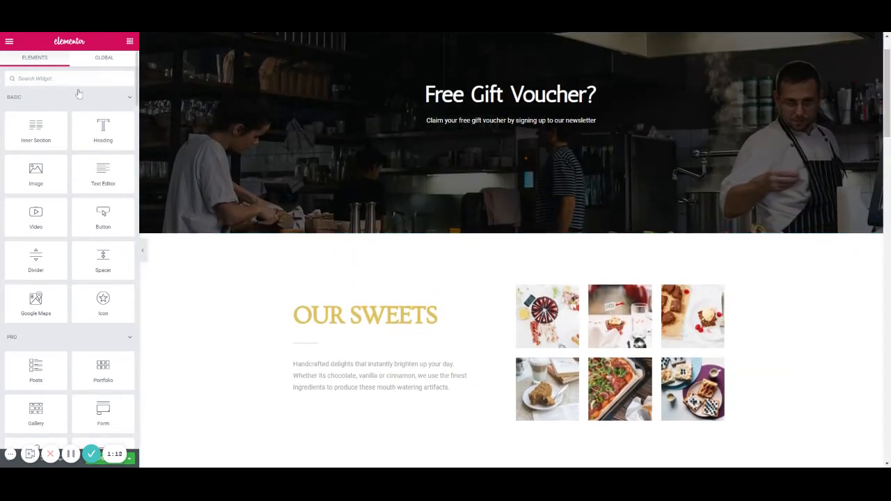
pyautogui.write('for')
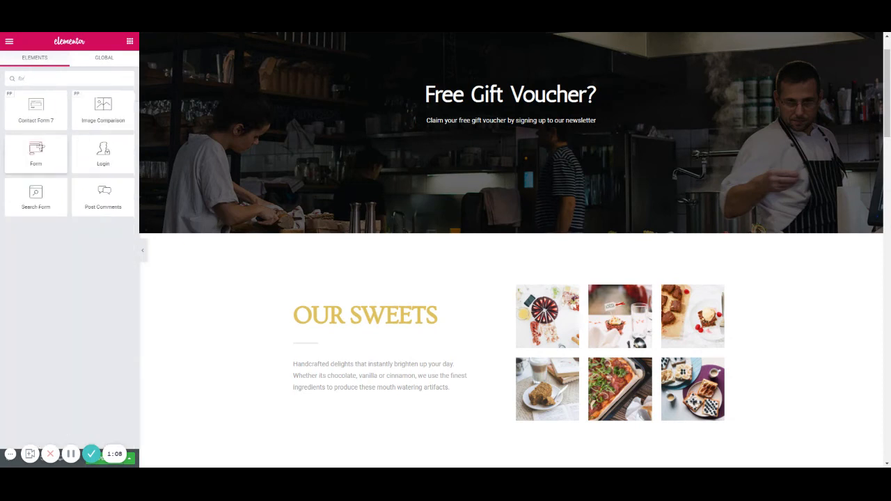
pyautogui.moveTo(47, 152); pyautogui.dragTo(622, 312)
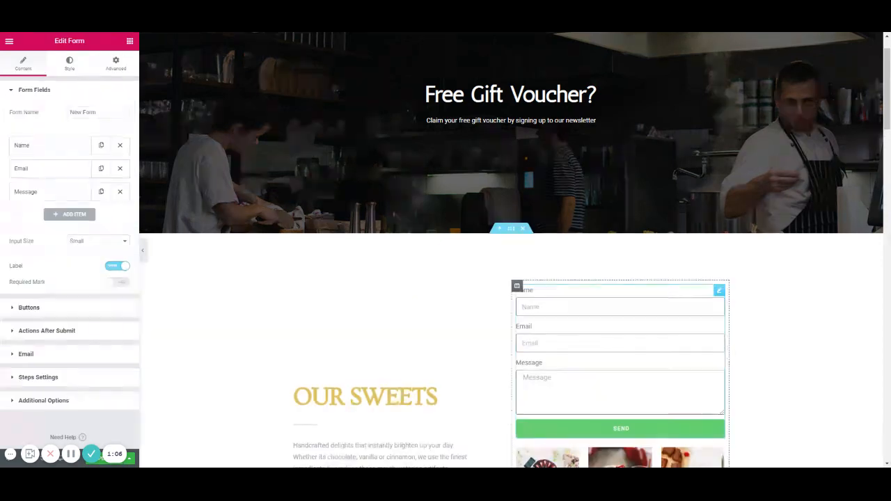
pyautogui.scroll(-1, 682, 327)
pyautogui.rightClick(683, 327)
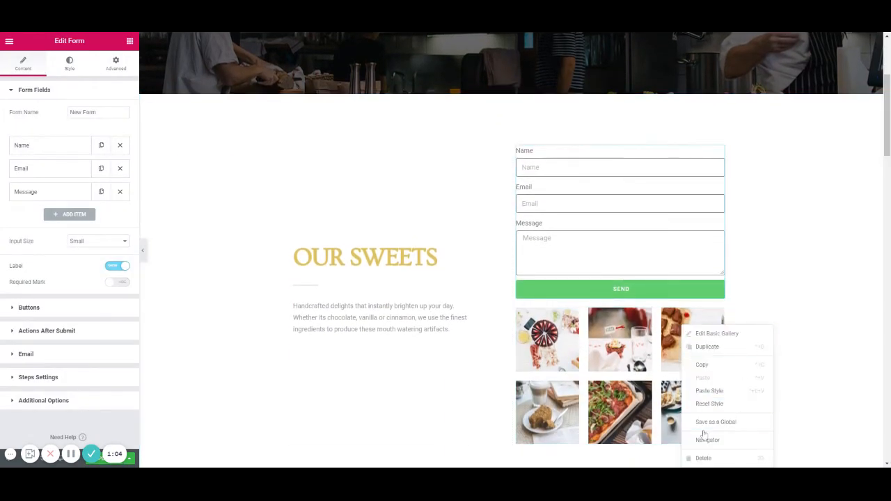
pyautogui.click(703, 458)
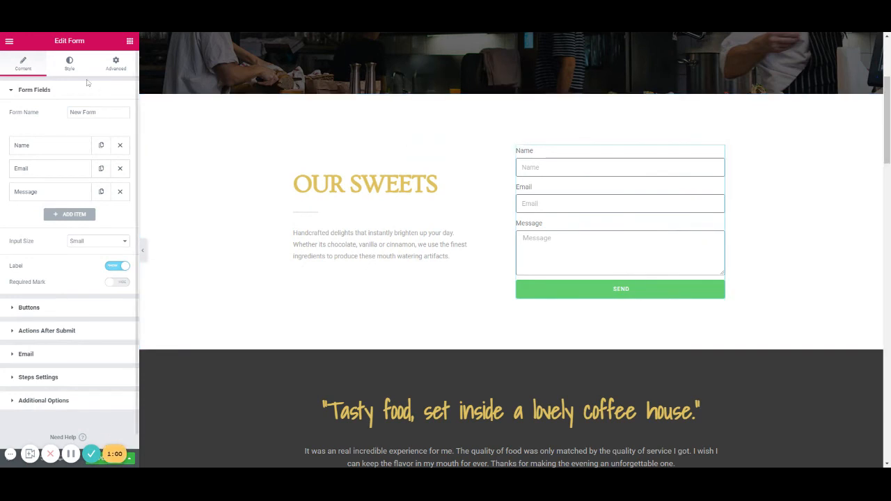
# Name the form "Newsletter Sign Up" and remove its Message field
pyautogui.click(69, 64)
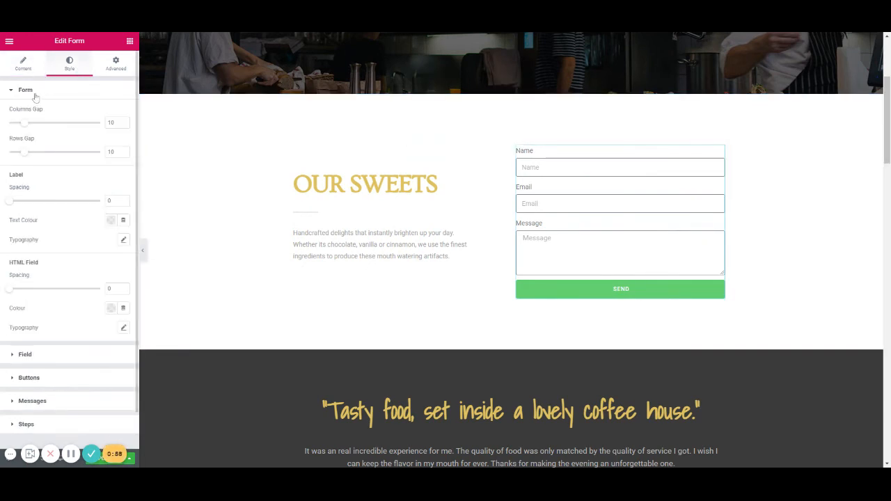
pyautogui.click(24, 64)
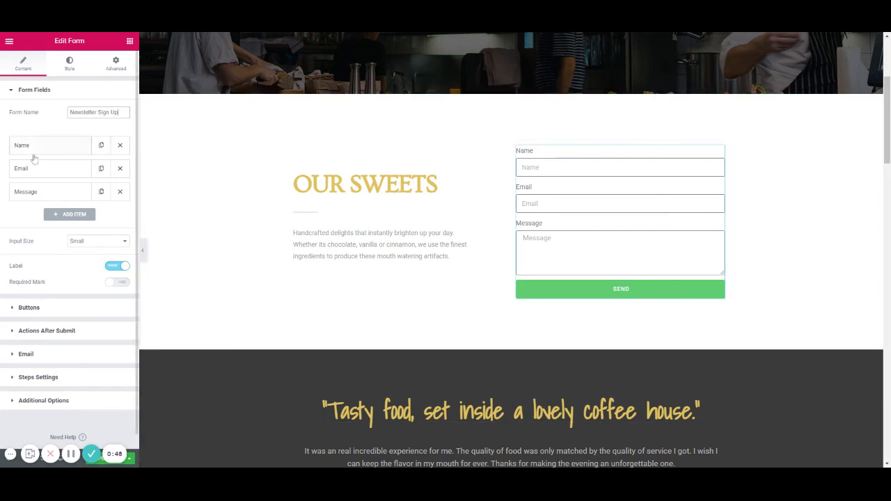
pyautogui.click(42, 192)
pyautogui.click(119, 193)
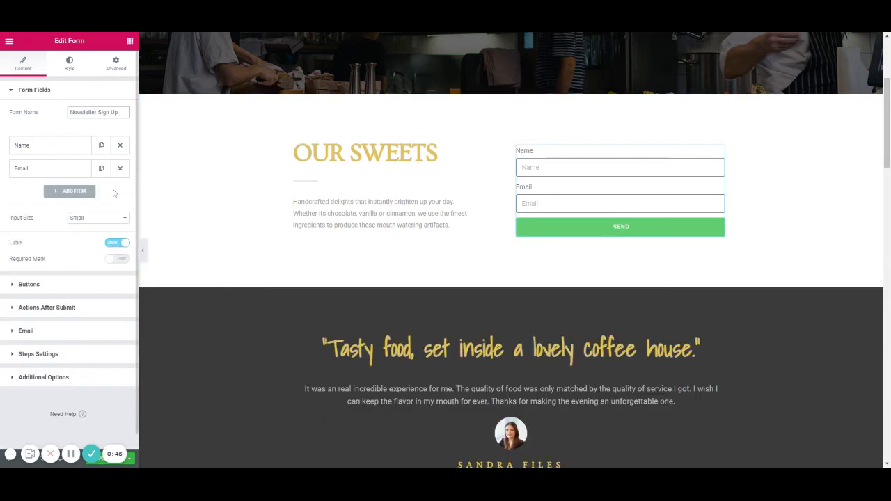
pyautogui.click(26, 147)
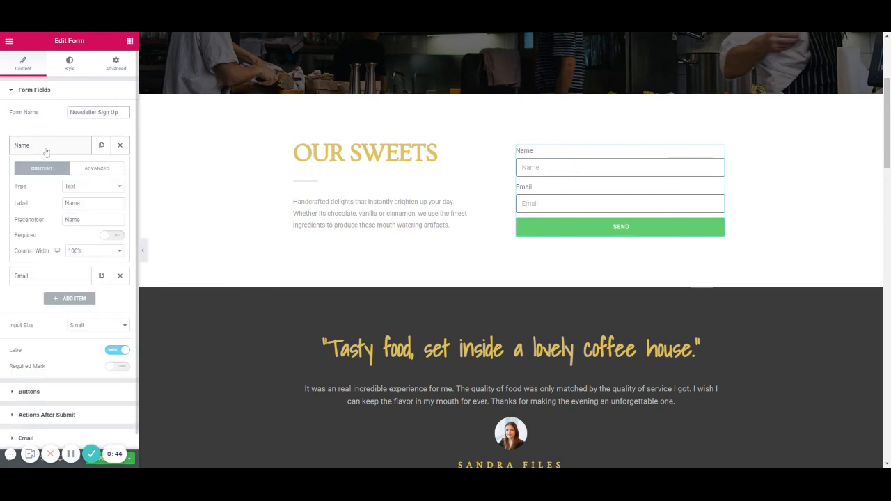
pyautogui.click(46, 149)
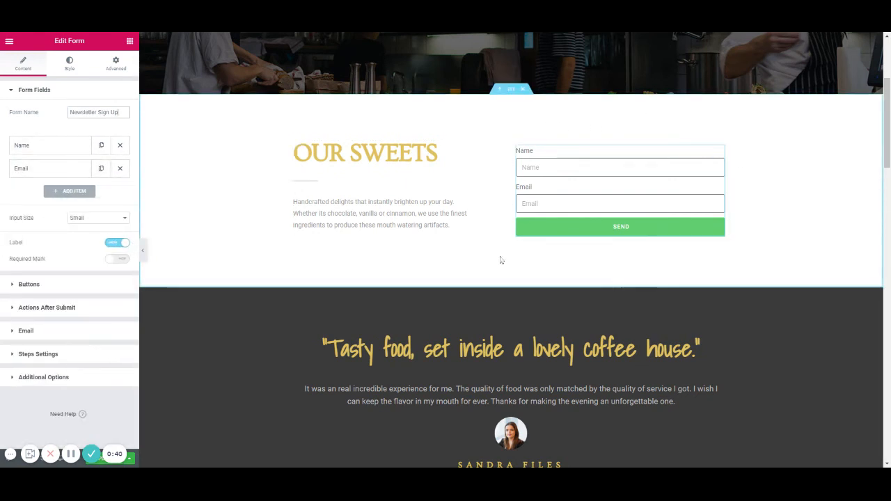
# Review the landing page from the hero section down to the Visit Us section and back up to the sign-up form
pyautogui.scroll(2, 477, 266)
pyautogui.scroll(1, 477, 266)
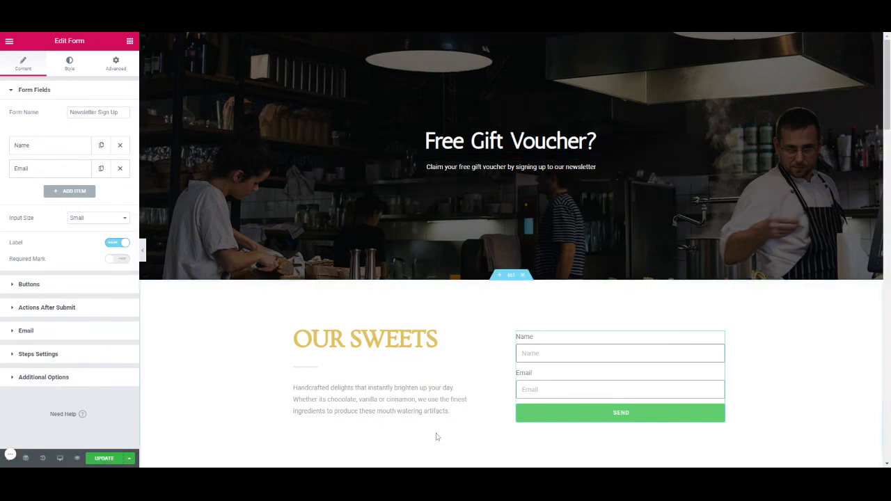
pyautogui.scroll(-8, 437, 437)
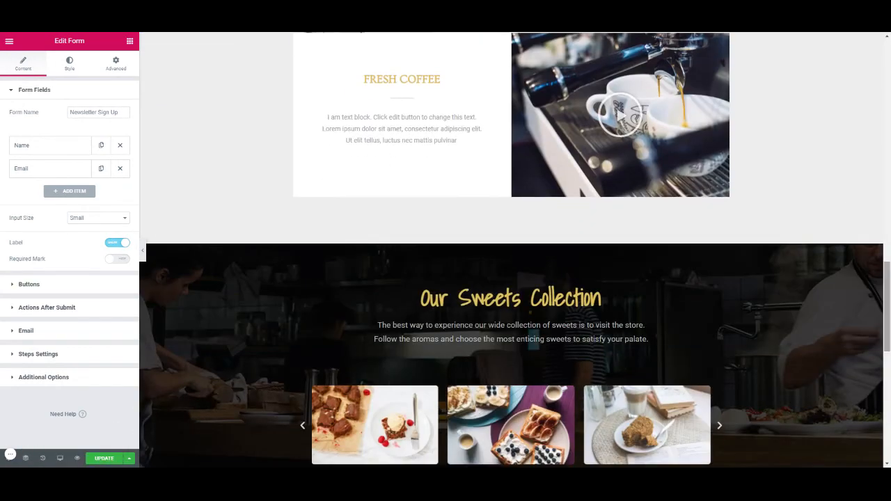
pyautogui.scroll(-8, 446, 390)
pyautogui.scroll(2, 416, 381)
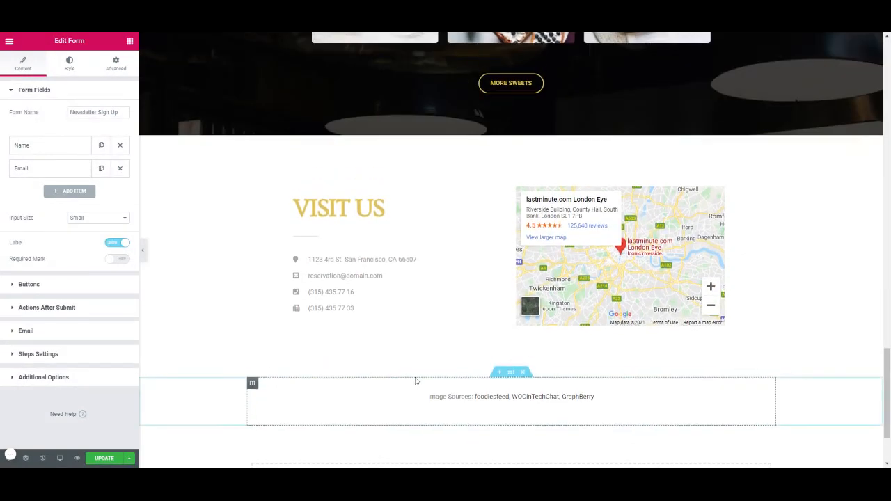
pyautogui.scroll(15, 681, 400)
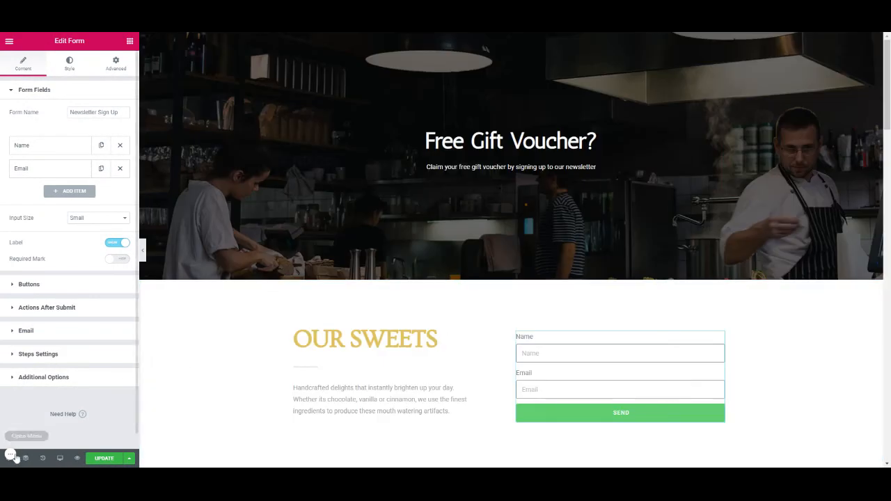
pyautogui.scroll(-2, 473, 226)
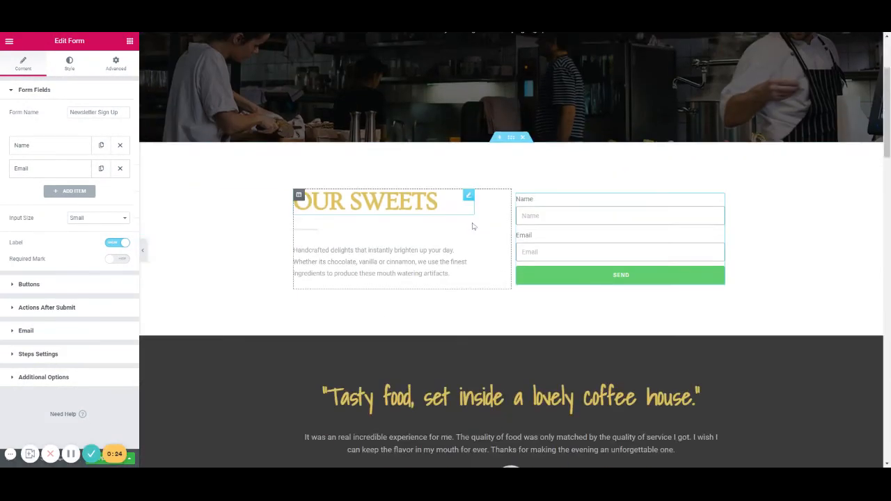
pyautogui.scroll(-15, 473, 221)
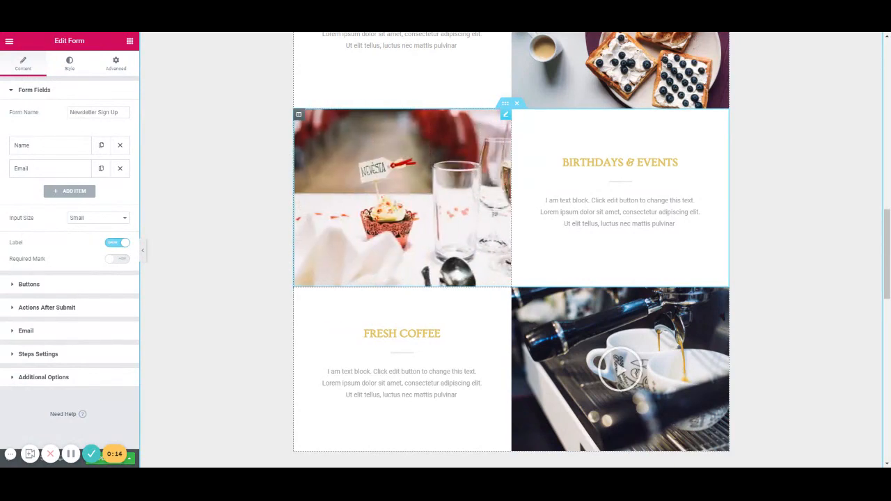
pyautogui.scroll(15, 511, 250)
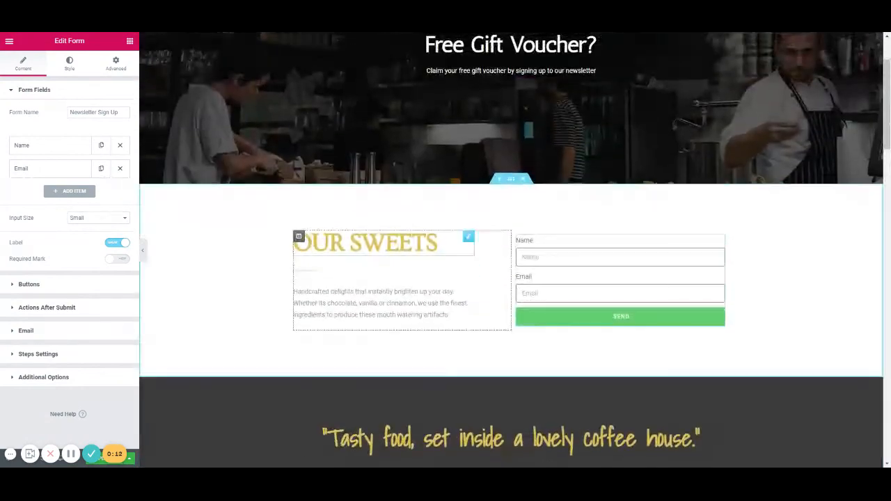